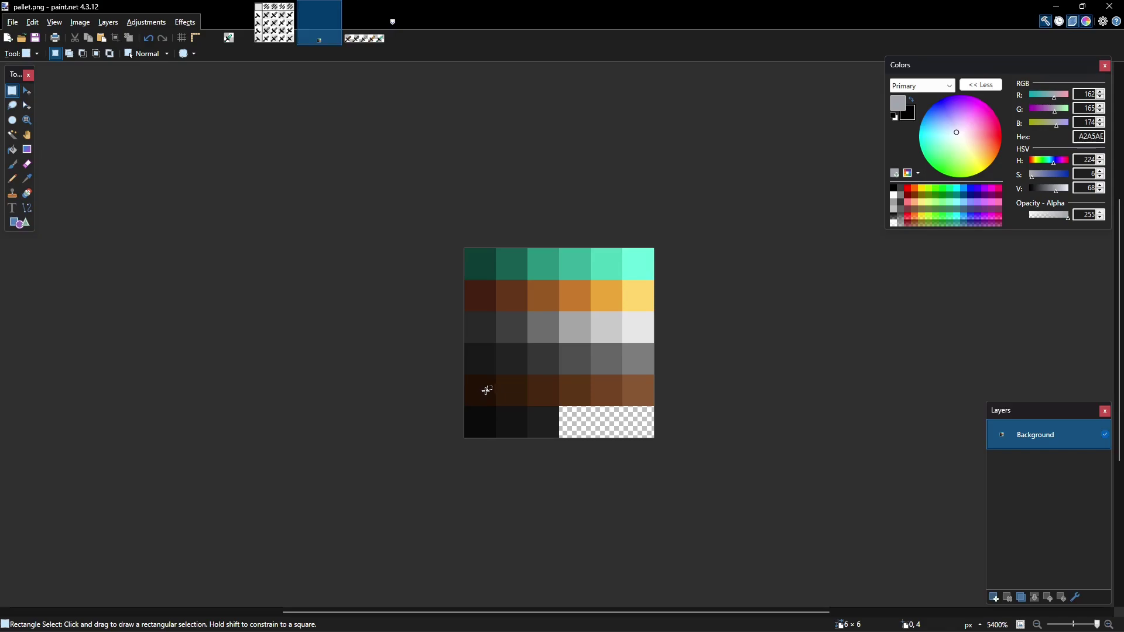
# - Try shifting the dark grey fourth palette row towards blue by 10 with Color Balance, and undo it
pyautogui.moveTo(568, 395); pyautogui.dragTo(640, 391)
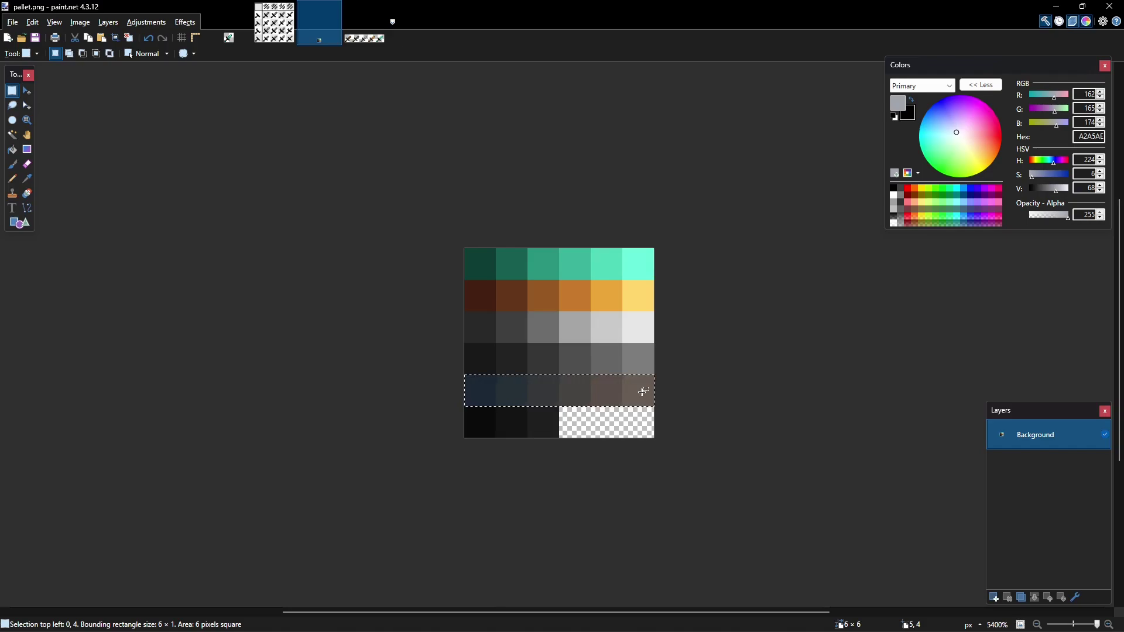
pyautogui.click(644, 391)
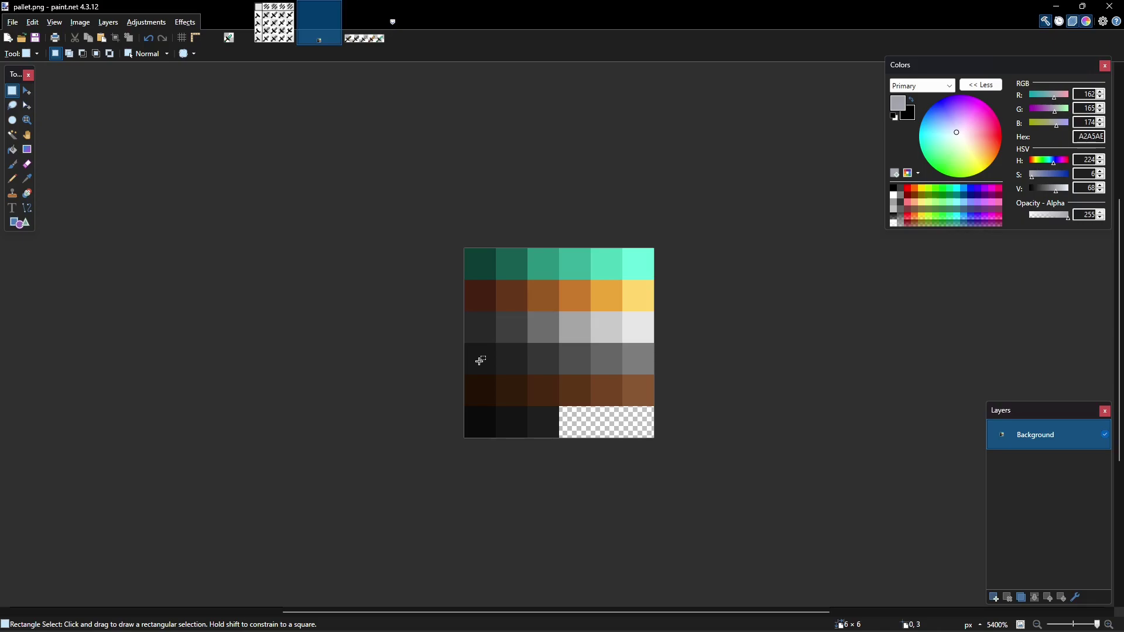
pyautogui.moveTo(479, 360); pyautogui.dragTo(649, 361)
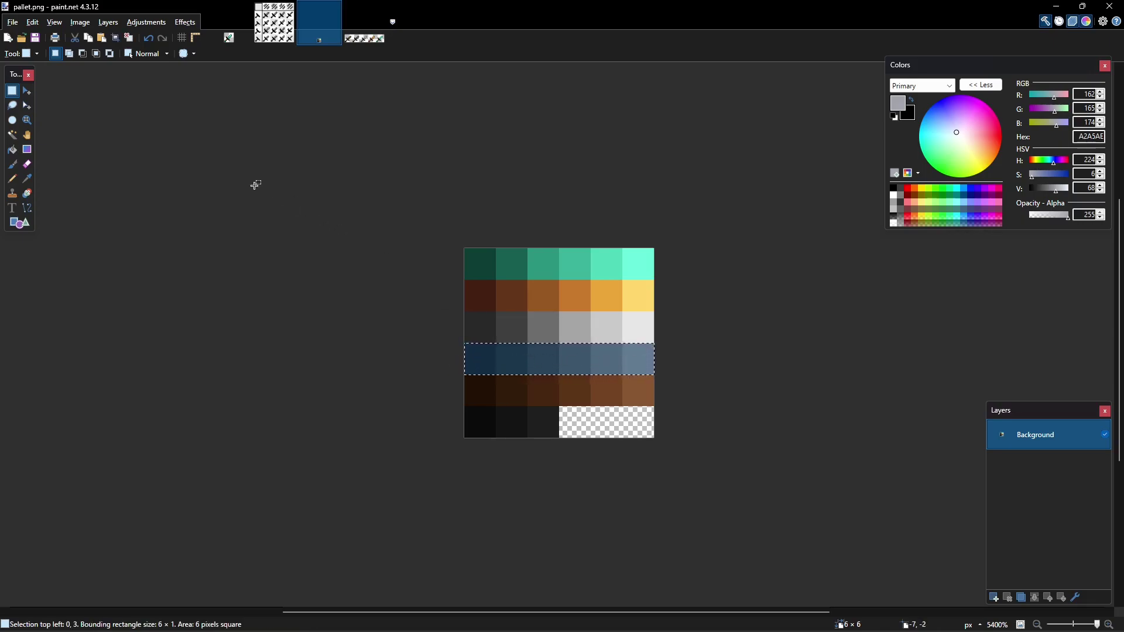
pyautogui.click(147, 23)
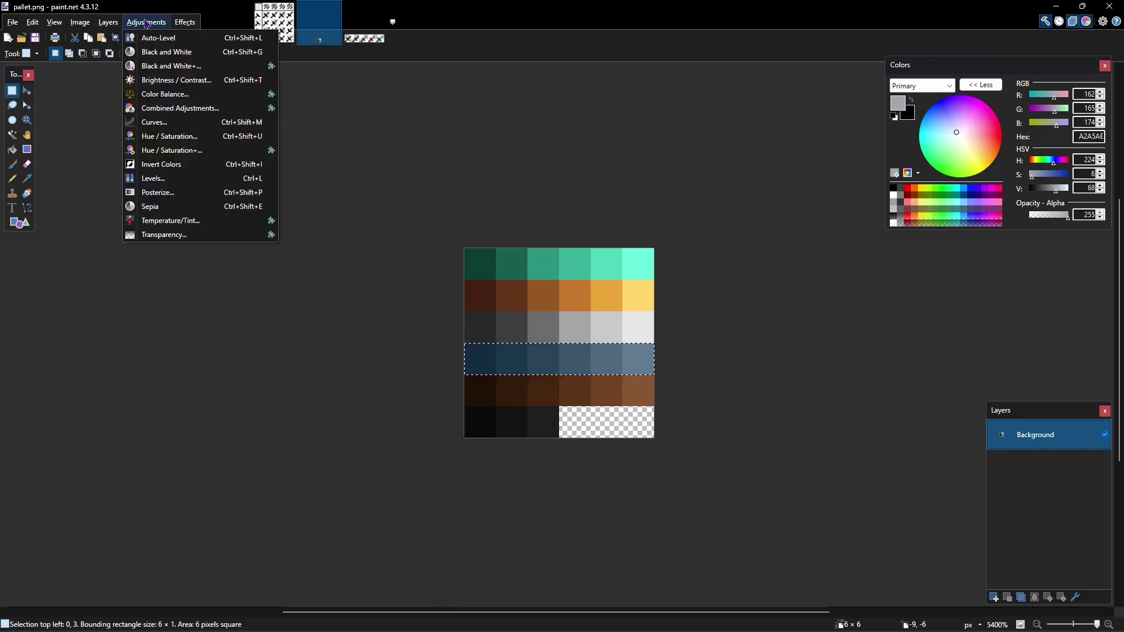
pyautogui.click(173, 95)
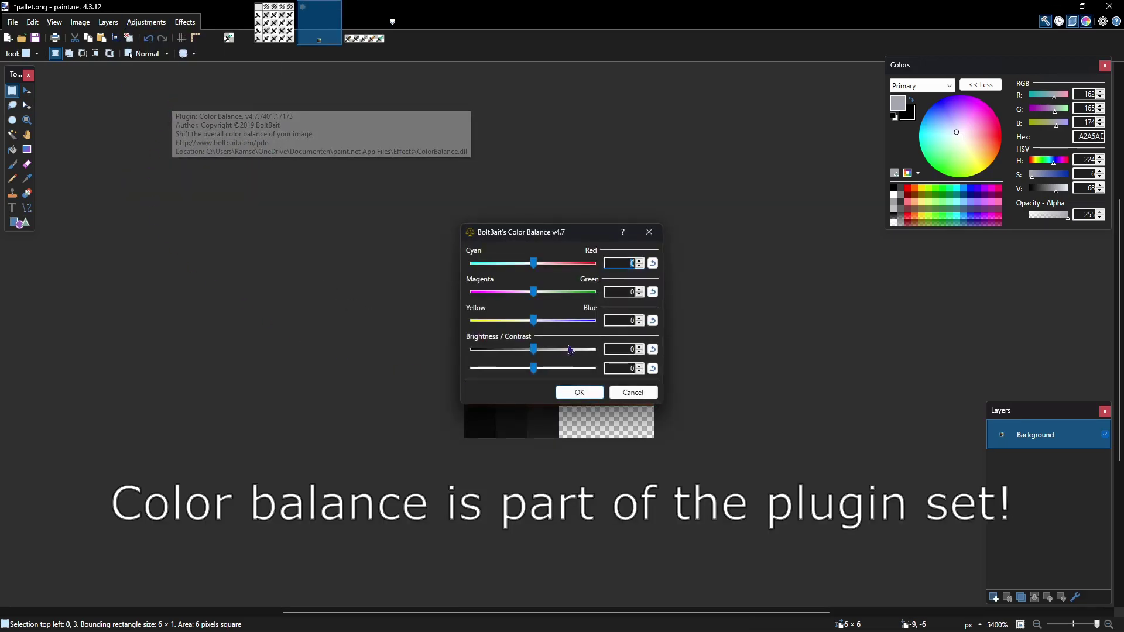
pyautogui.scroll(1, 592, 329)
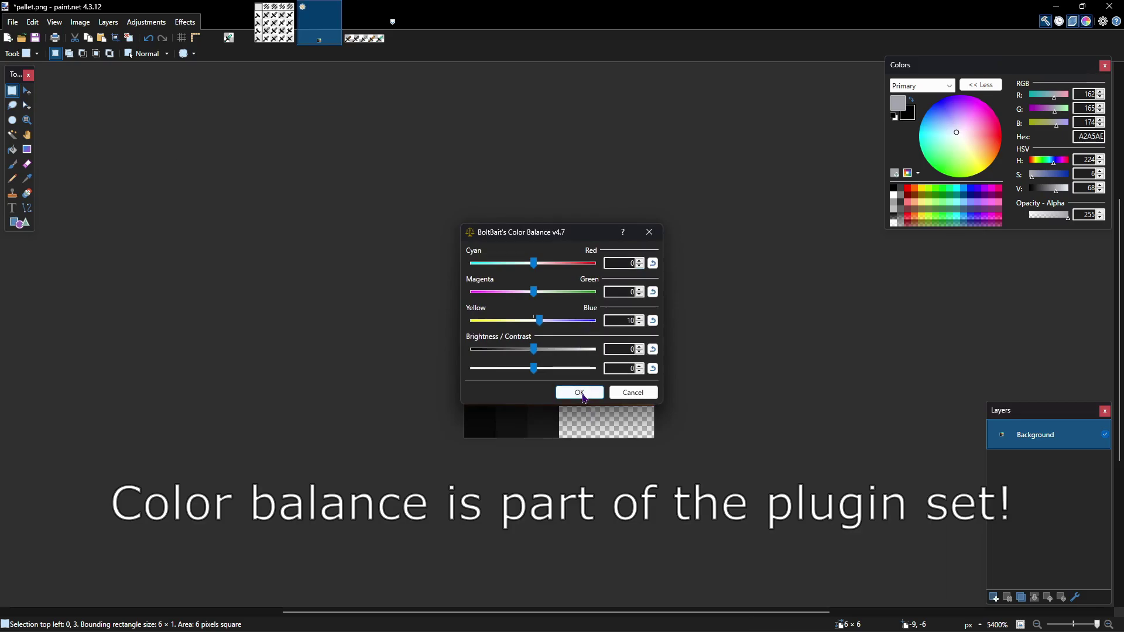
pyautogui.click(580, 392)
pyautogui.click(583, 394)
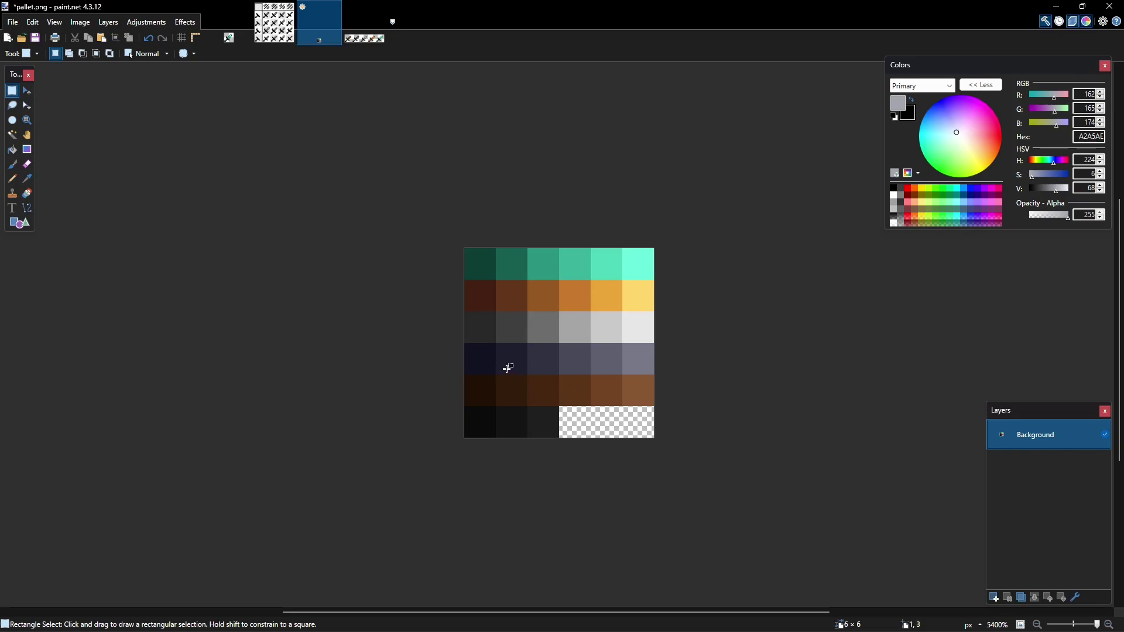
pyautogui.hotkey('ctrl', 'y')
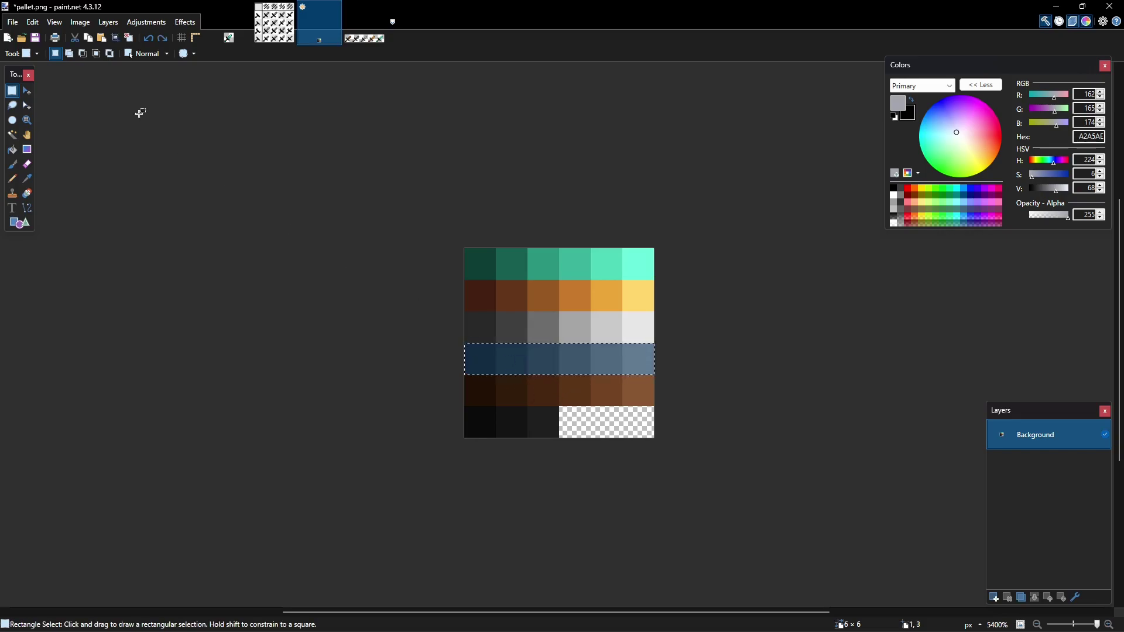
# - Give the dark grey fourth palette row a subtle bluish-purple tint with Color Balance
pyautogui.click(146, 21)
pyautogui.click(216, 99)
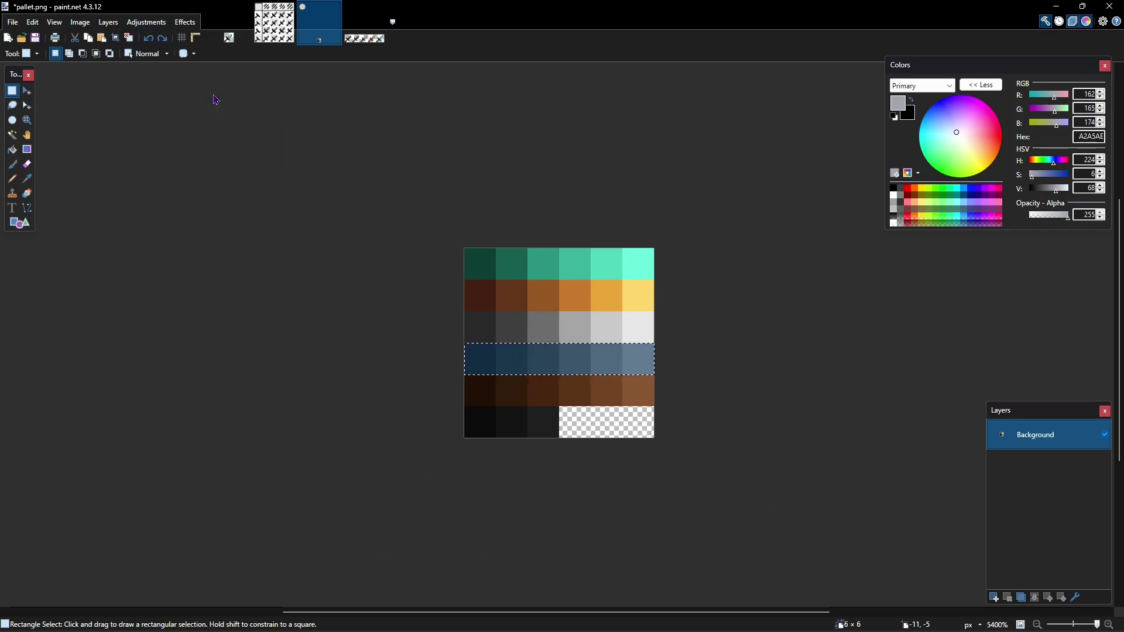
pyautogui.moveTo(551, 238); pyautogui.dragTo(313, 238)
pyautogui.click(435, 238)
pyautogui.click(352, 368)
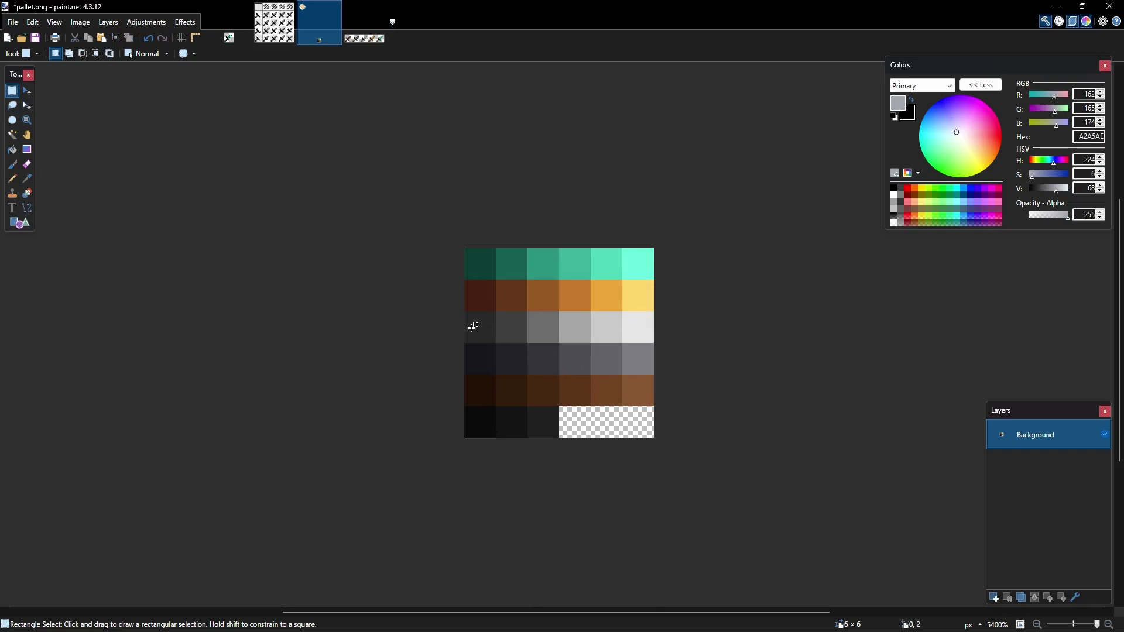
# - Tint the light grey third palette row with Color Balance, setting Cyan/Red to 2 and Yellow/Blue to 5, and deselect it
pyautogui.moveTo(481, 323); pyautogui.dragTo(644, 327)
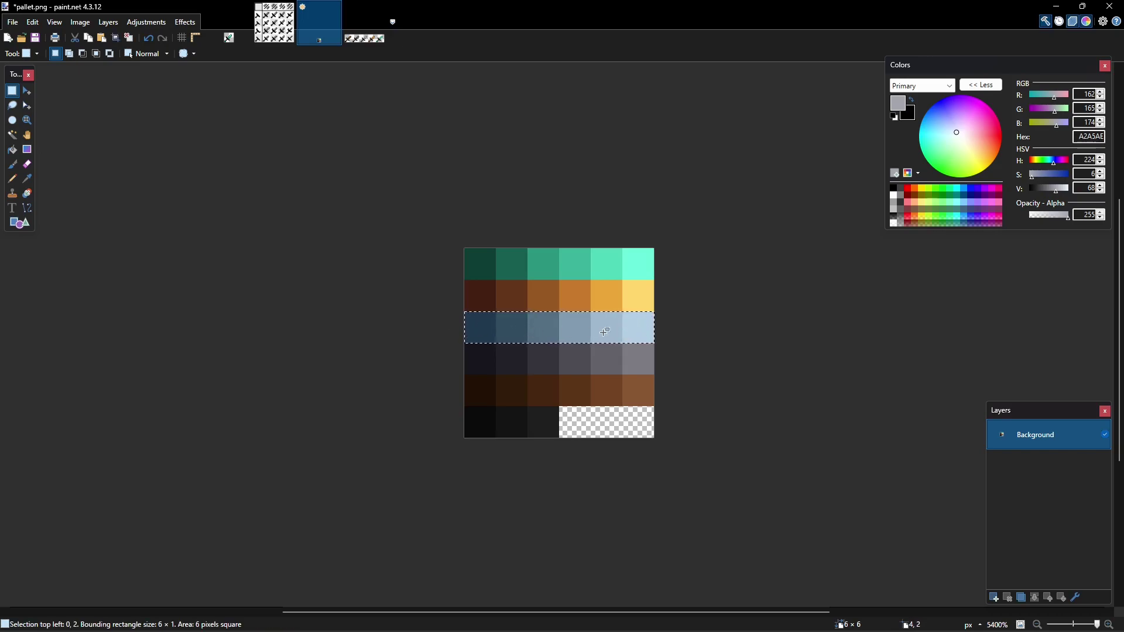
pyautogui.click(148, 27)
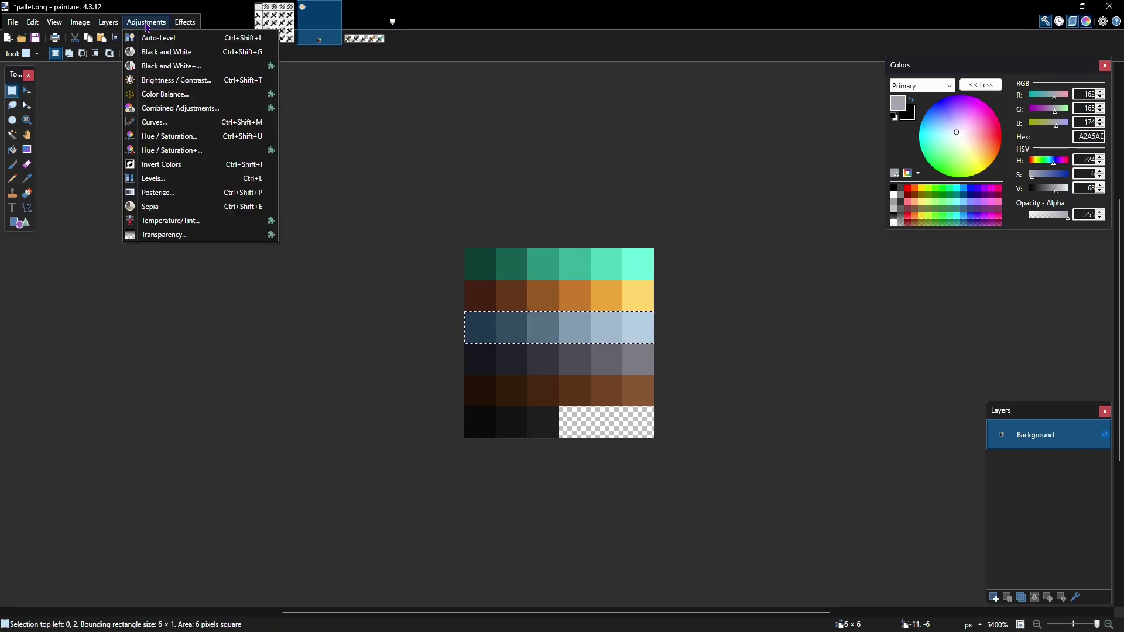
pyautogui.click(163, 94)
pyautogui.moveTo(588, 229); pyautogui.dragTo(380, 209)
pyautogui.doubleClick(433, 240)
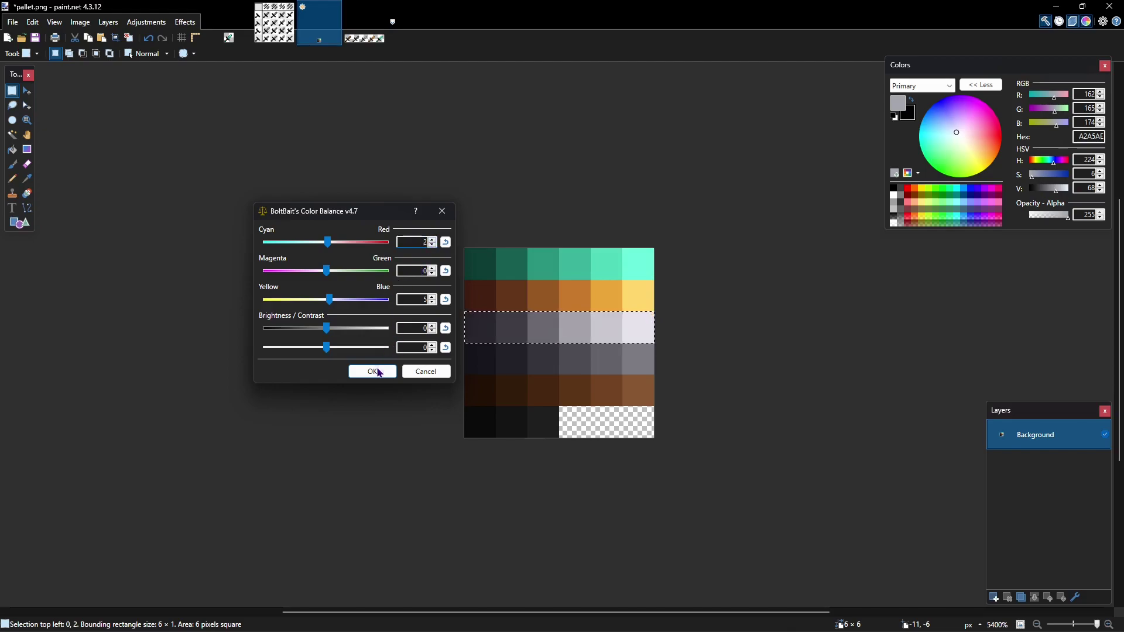
pyautogui.click(378, 370)
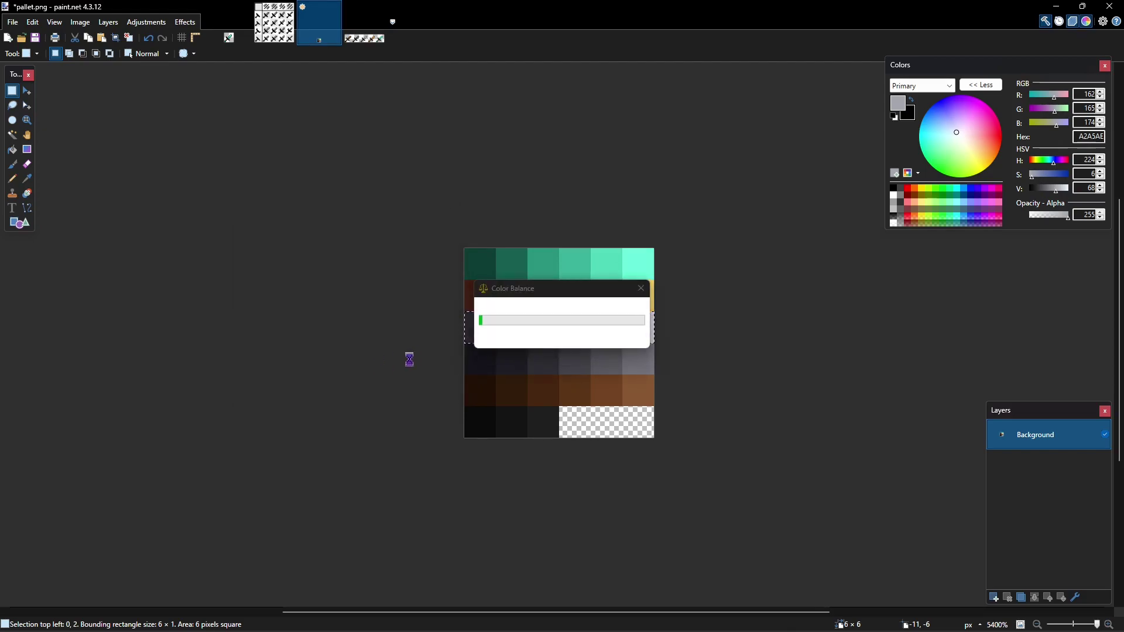
pyautogui.click(430, 352)
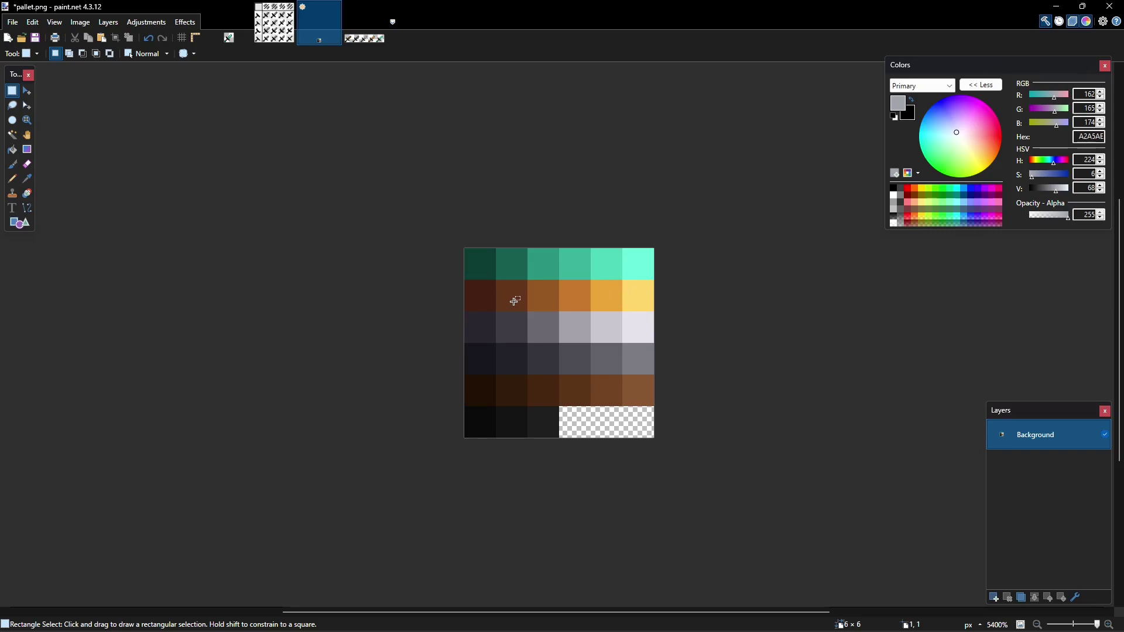
# - Try a hue shift of -175 with saturation 100 on the green first palette row, and discard it
pyautogui.moveTo(477, 265); pyautogui.dragTo(648, 258)
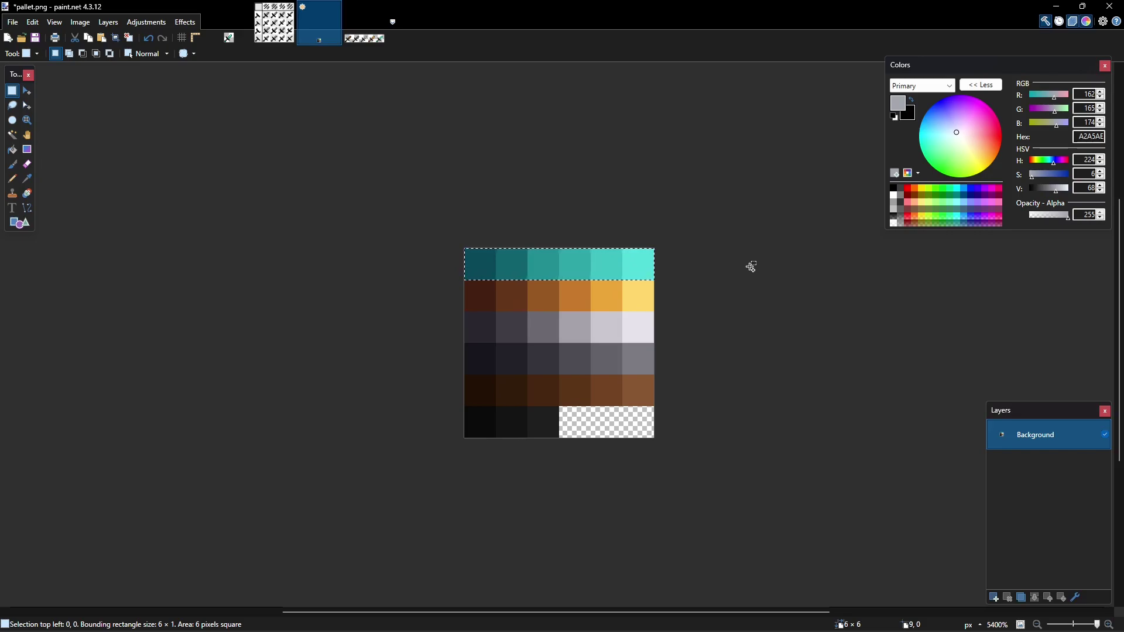
pyautogui.hotkey('ctrl', 'shift', 'u')
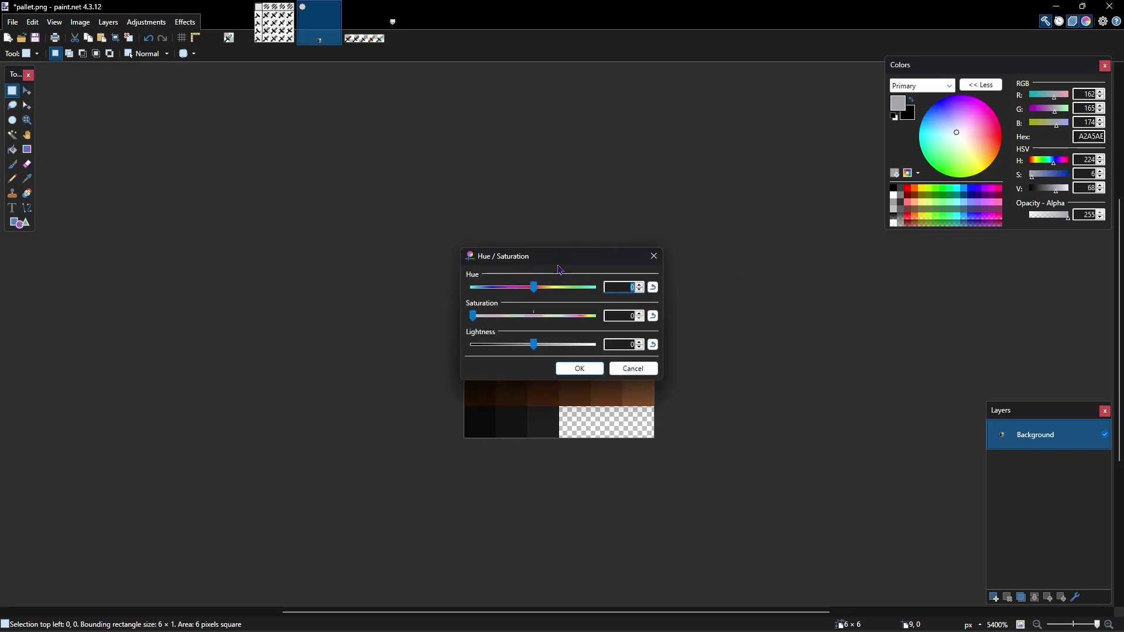
pyautogui.moveTo(564, 265); pyautogui.dragTo(267, 294)
pyautogui.click(445, 320)
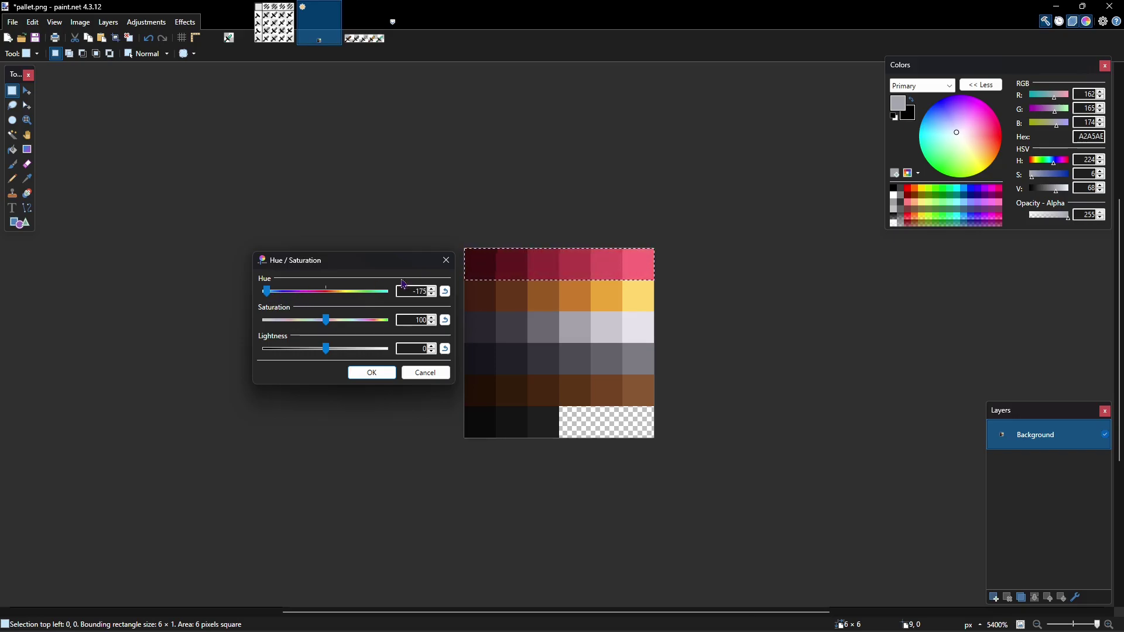
pyautogui.click(446, 261)
# - In the image with the five swords, try a hue shift of 79 on the green sword's blade and pommel, and discard it
pyautogui.hotkey('ctrl', 'Tab')
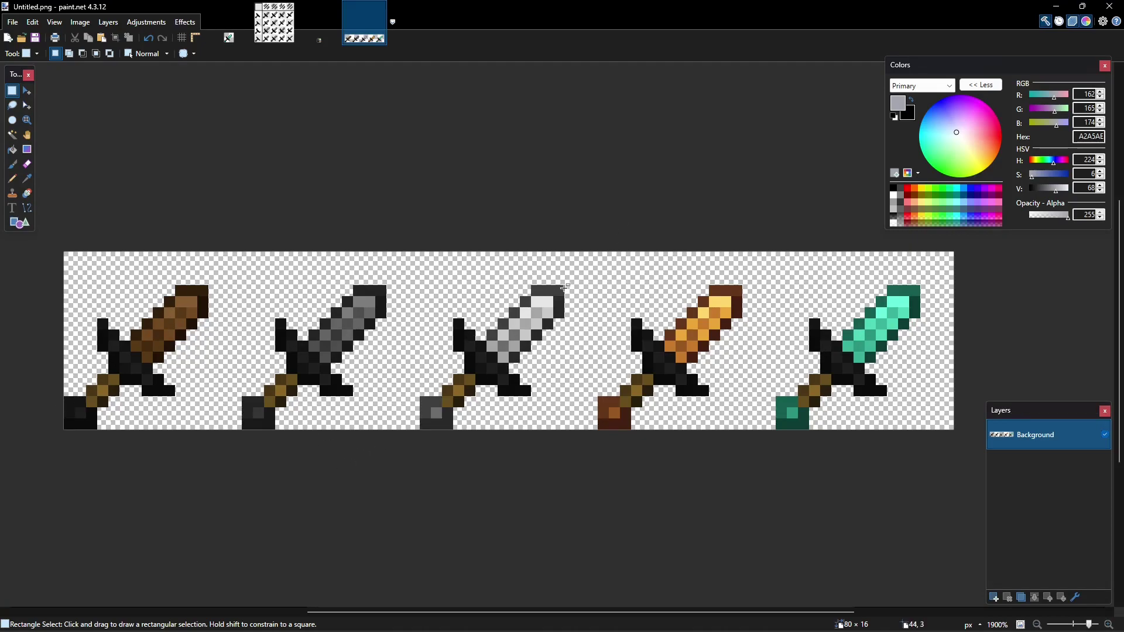
pyautogui.moveTo(919, 291); pyautogui.dragTo(869, 336)
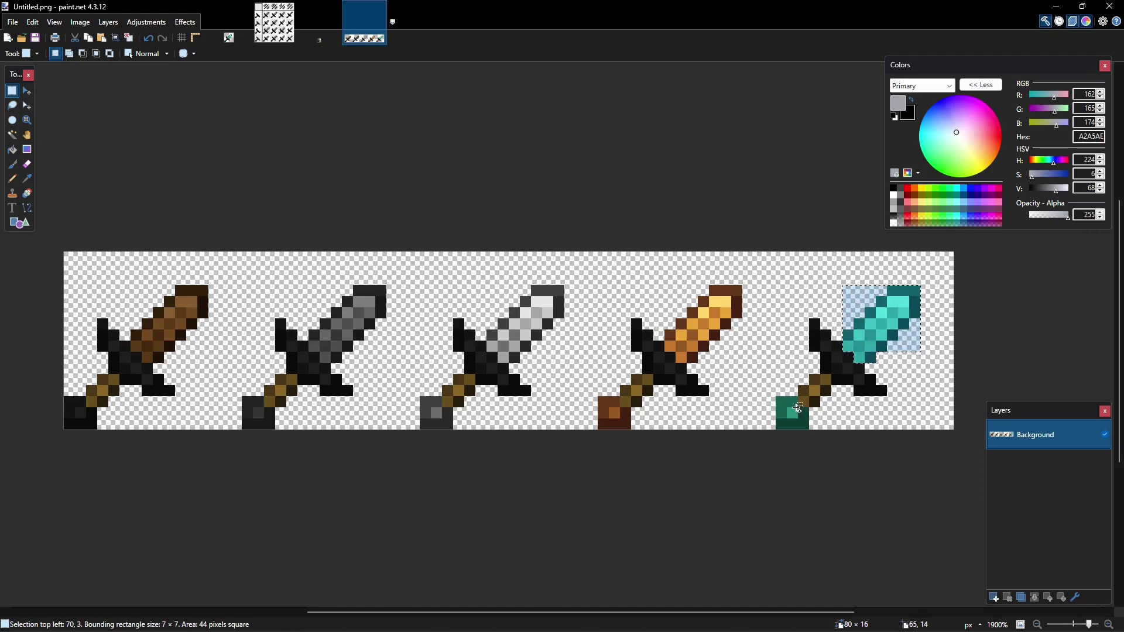
pyautogui.moveTo(783, 415); pyautogui.dragTo(802, 419)
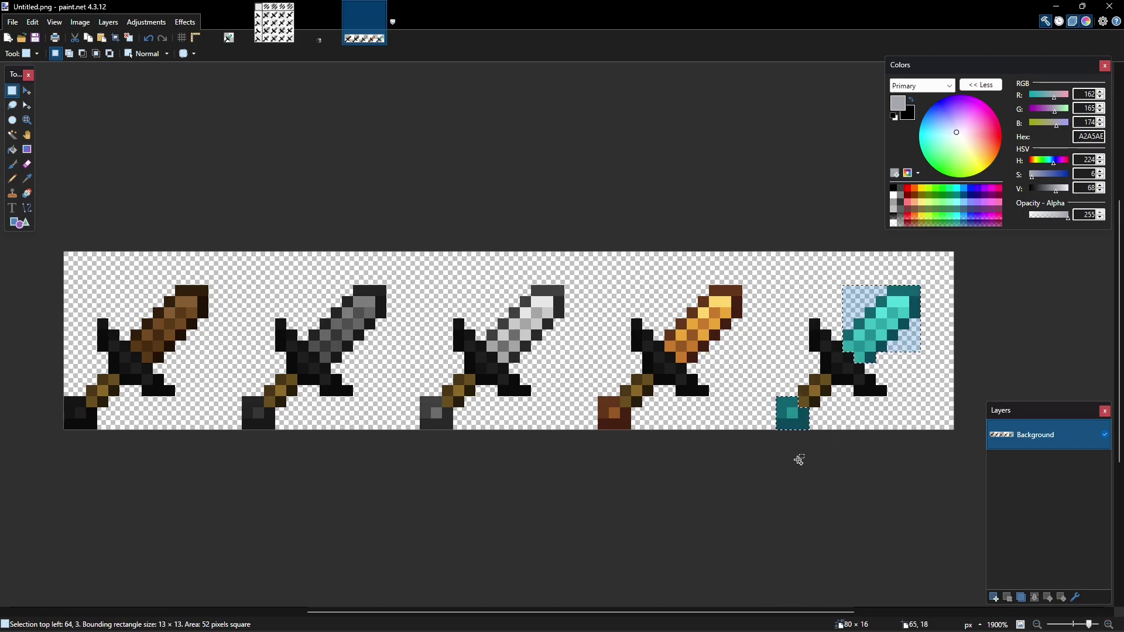
pyautogui.hotkey('ctrl', 'shift', 'u')
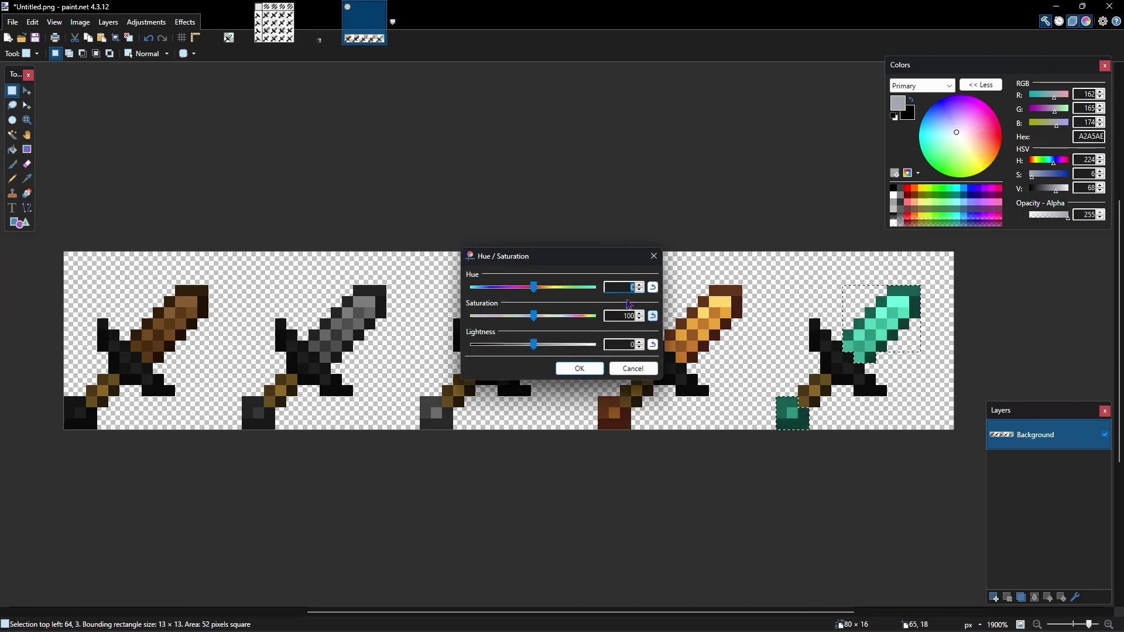
pyautogui.moveTo(534, 287); pyautogui.dragTo(559, 279)
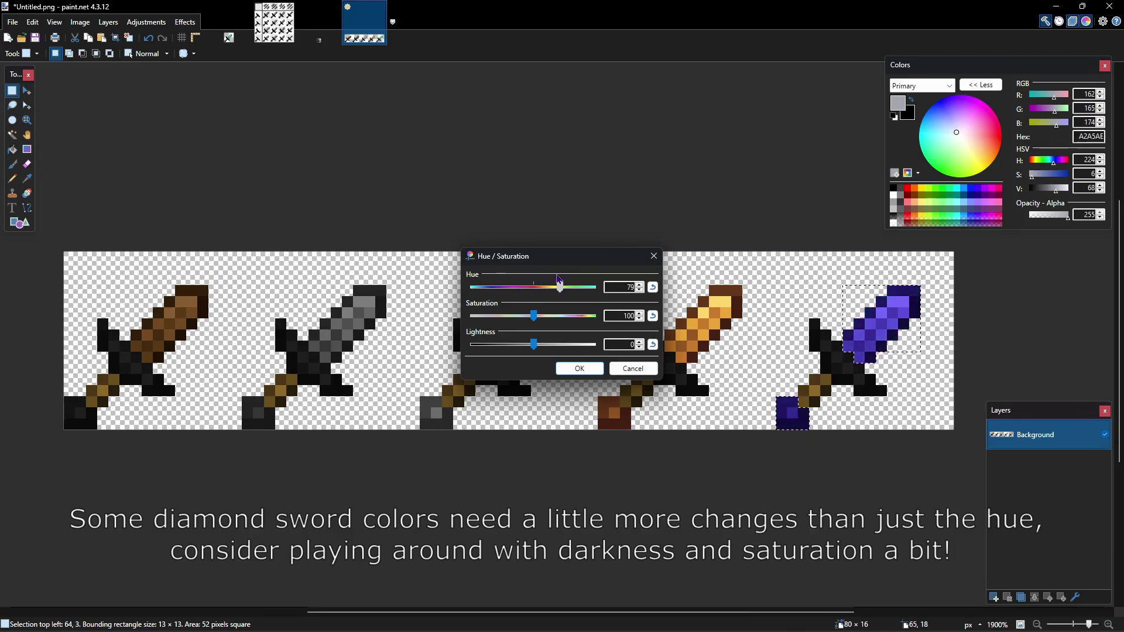
pyautogui.click(654, 256)
pyautogui.click(656, 255)
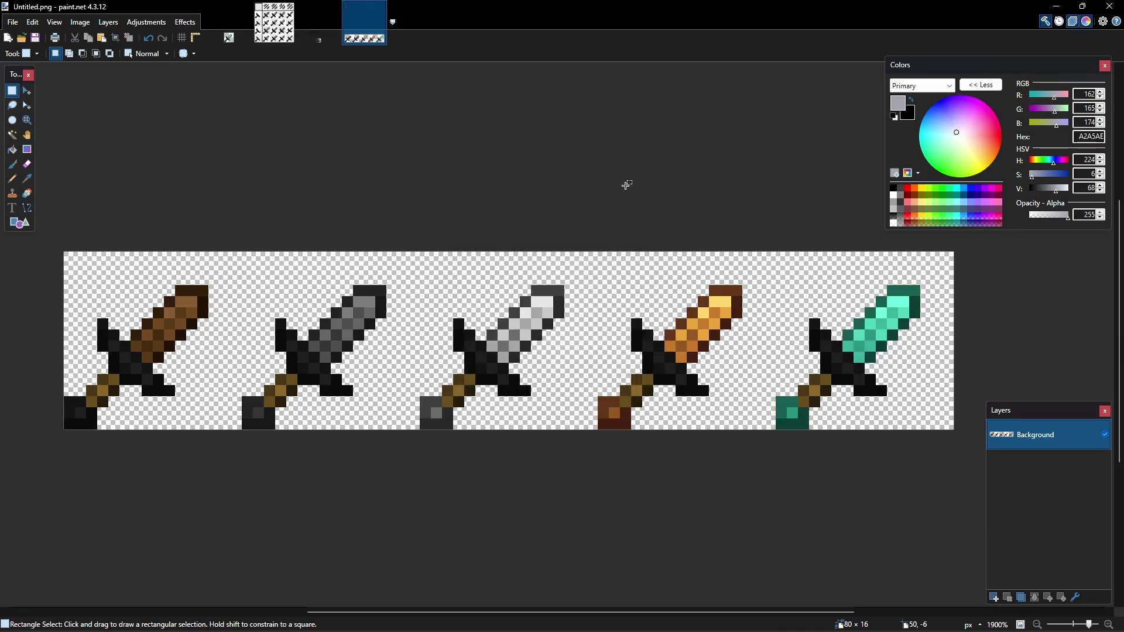